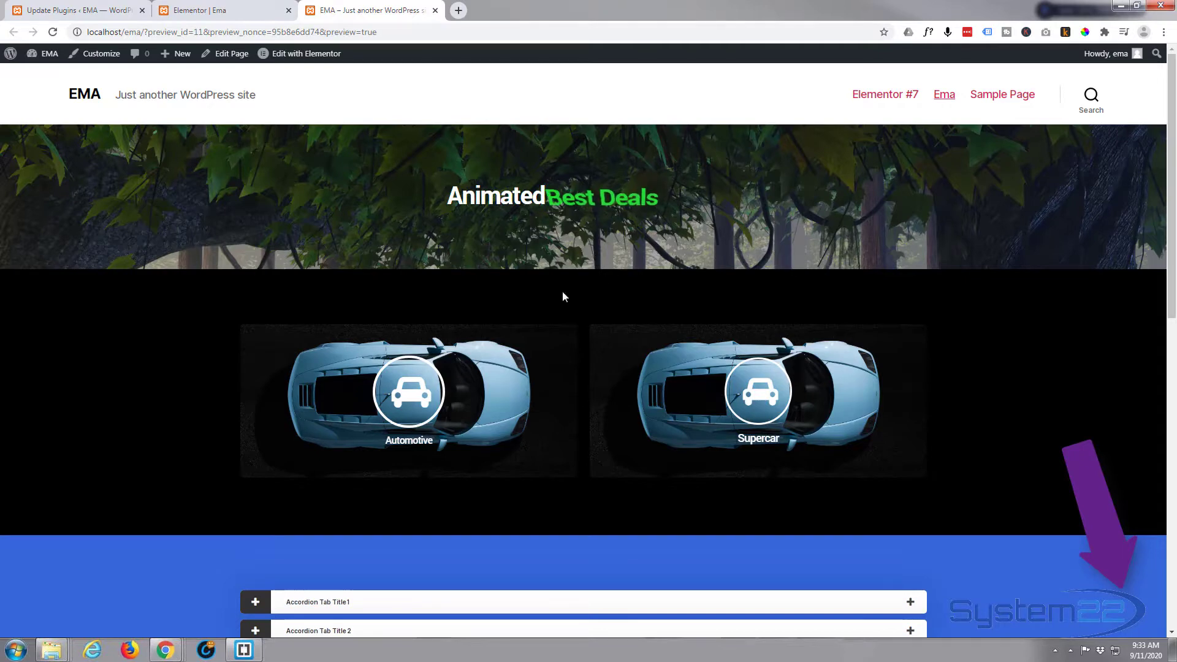
Step: Review the page preview down to the Click Me button section and return to the Elementor editor
{"action": "scroll", "coordinate": [367, 395], "scroll_direction": "down", "scroll_amount": 3}
{"action": "scroll", "coordinate": [367, 395], "scroll_direction": "down", "scroll_amount": 9}
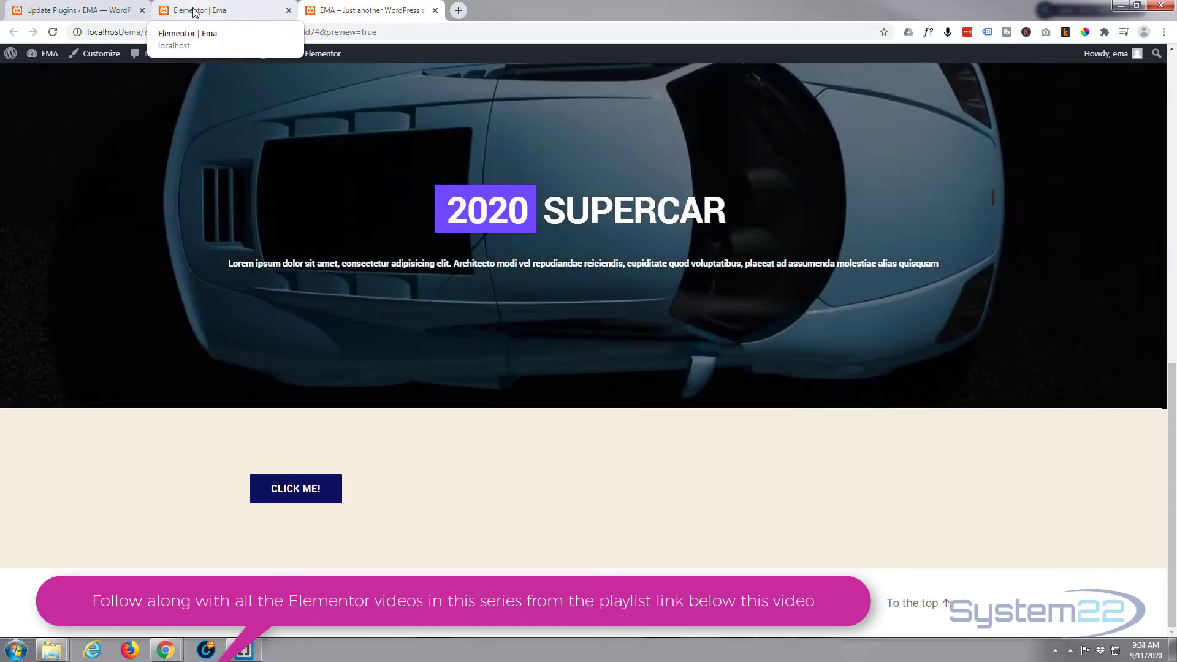
{"action": "left_click", "coordinate": [192, 12]}
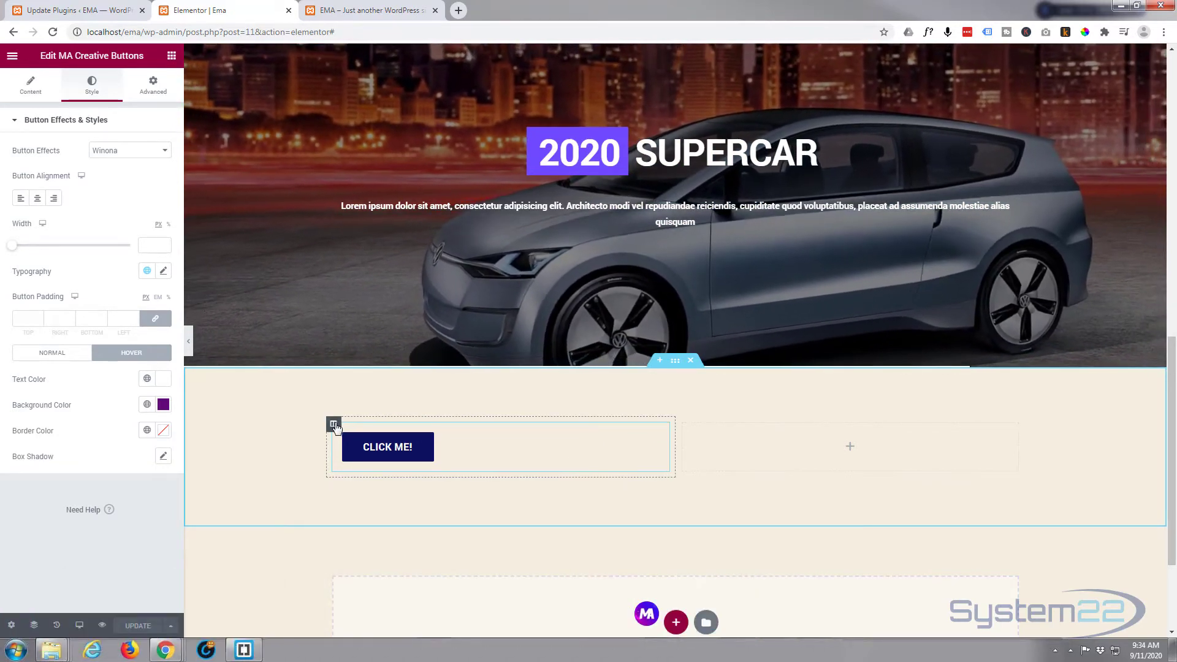
{"action": "right_click", "coordinate": [332, 426]}
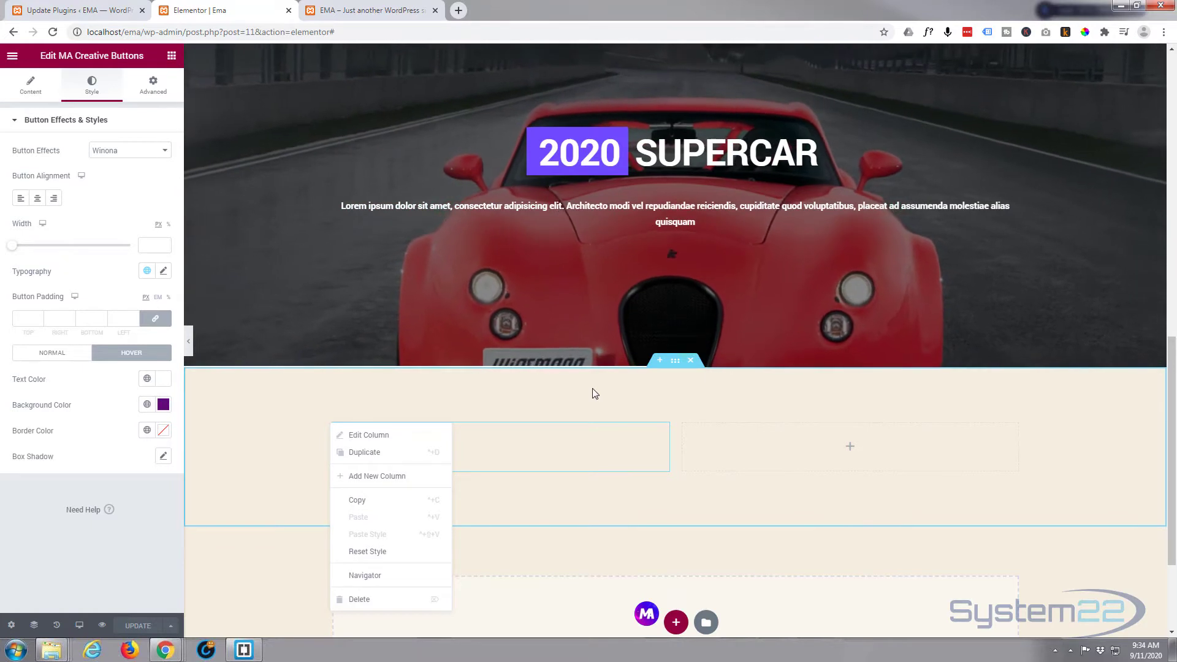
{"action": "left_click", "coordinate": [592, 393]}
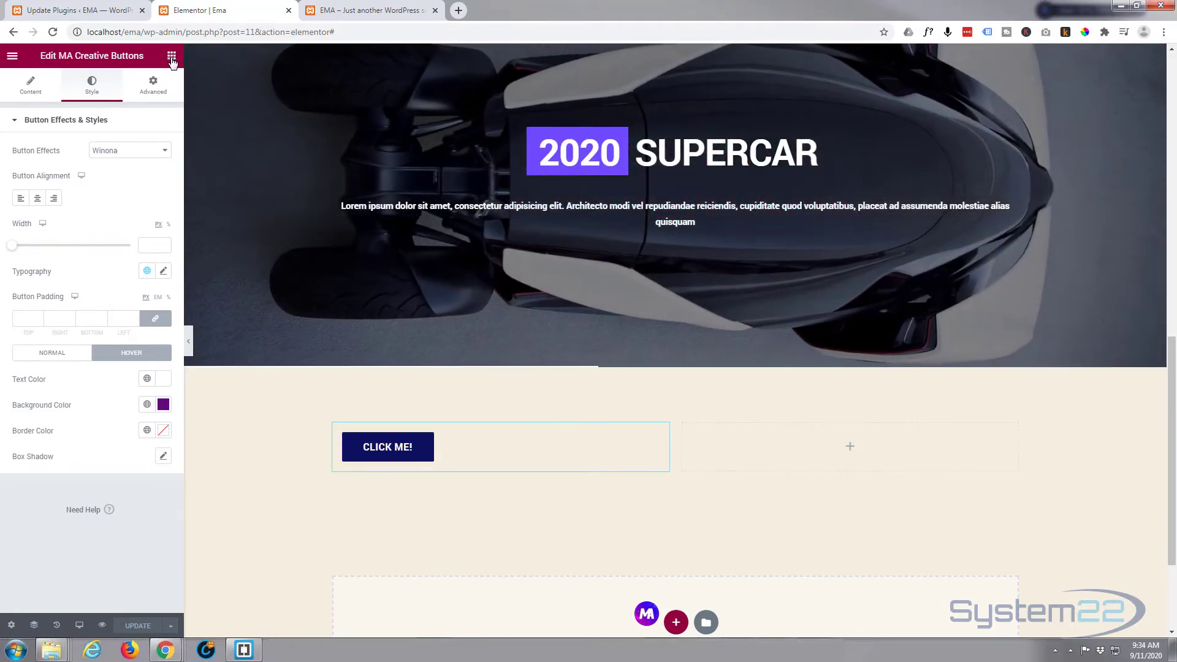
Step: Add an MA Creative Buttons widget to the empty column beside the existing Click Me button
{"action": "left_click", "coordinate": [172, 57]}
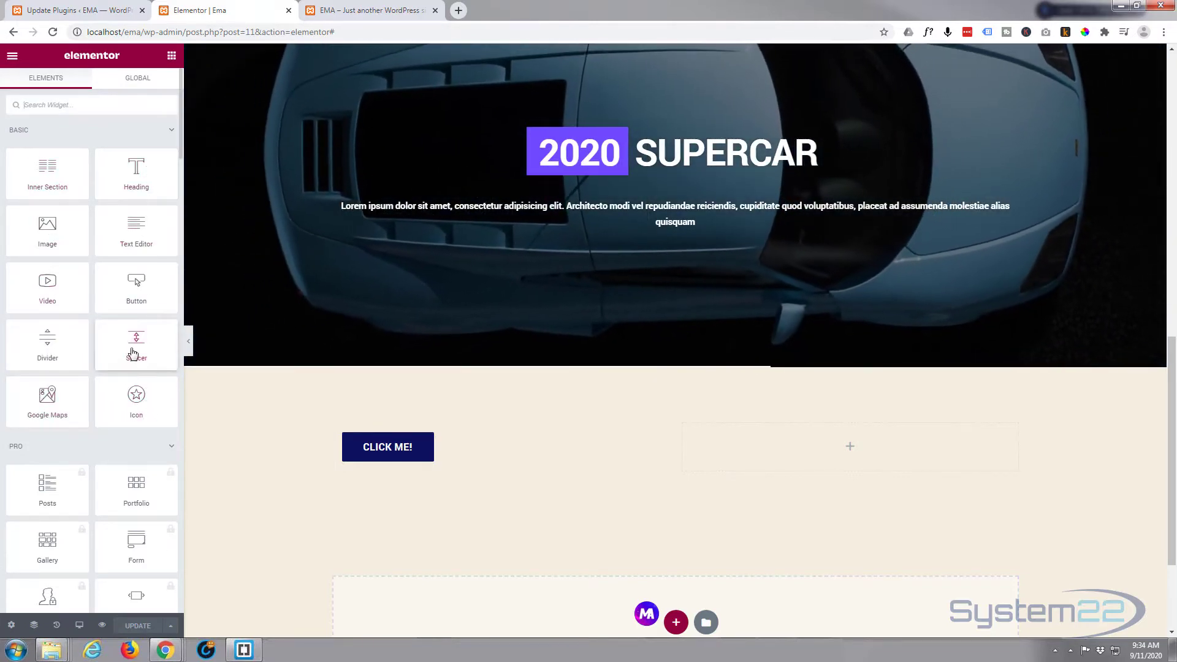
{"action": "scroll", "coordinate": [92, 331], "scroll_direction": "down", "scroll_amount": 4}
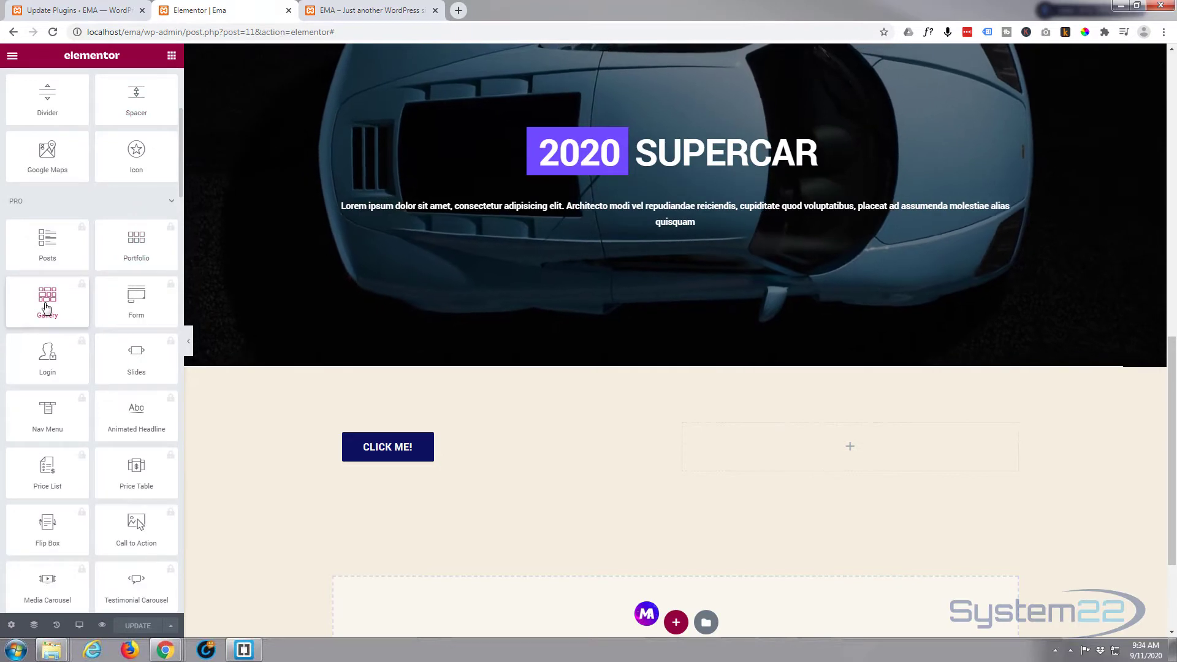
{"action": "scroll", "coordinate": [89, 313], "scroll_direction": "down", "scroll_amount": 5}
{"action": "scroll", "coordinate": [90, 316], "scroll_direction": "down", "scroll_amount": 10}
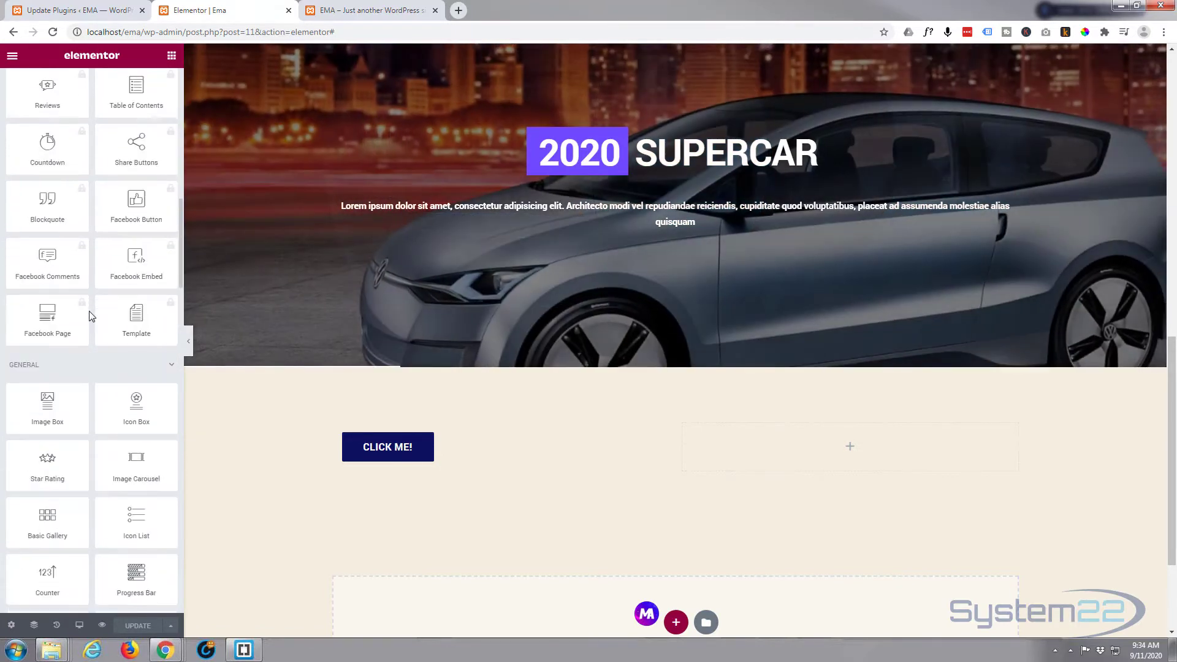
{"action": "scroll", "coordinate": [89, 315], "scroll_direction": "down", "scroll_amount": 5}
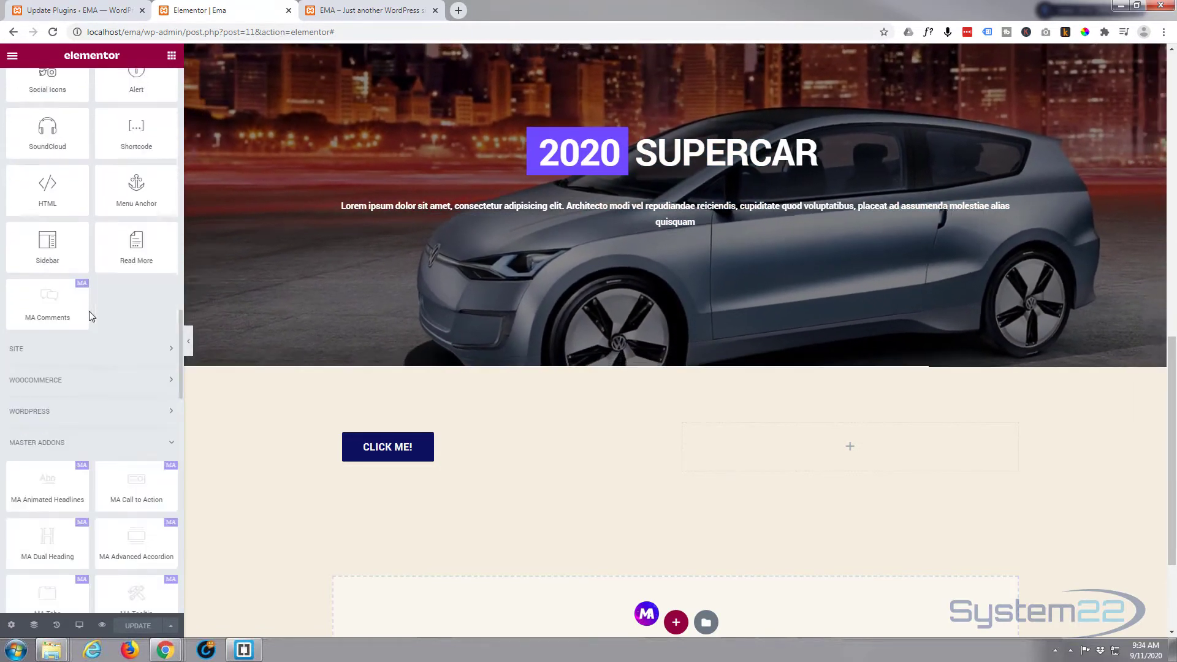
{"action": "scroll", "coordinate": [87, 373], "scroll_direction": "down", "scroll_amount": 8}
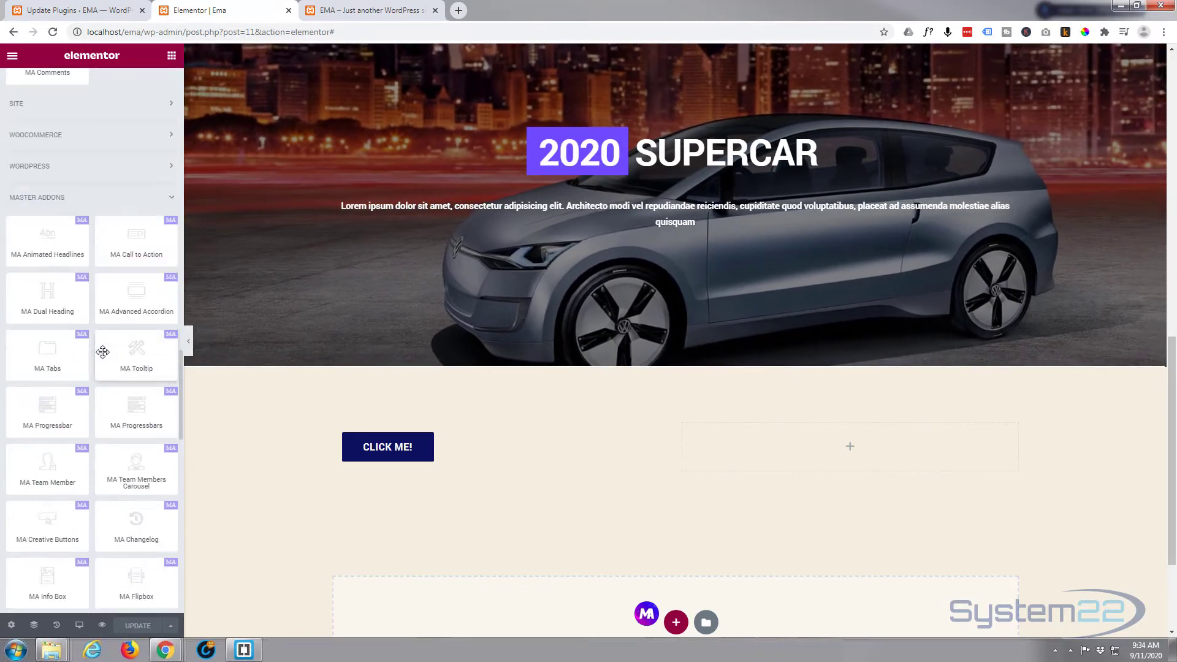
{"action": "scroll", "coordinate": [102, 352], "scroll_direction": "down", "scroll_amount": 10}
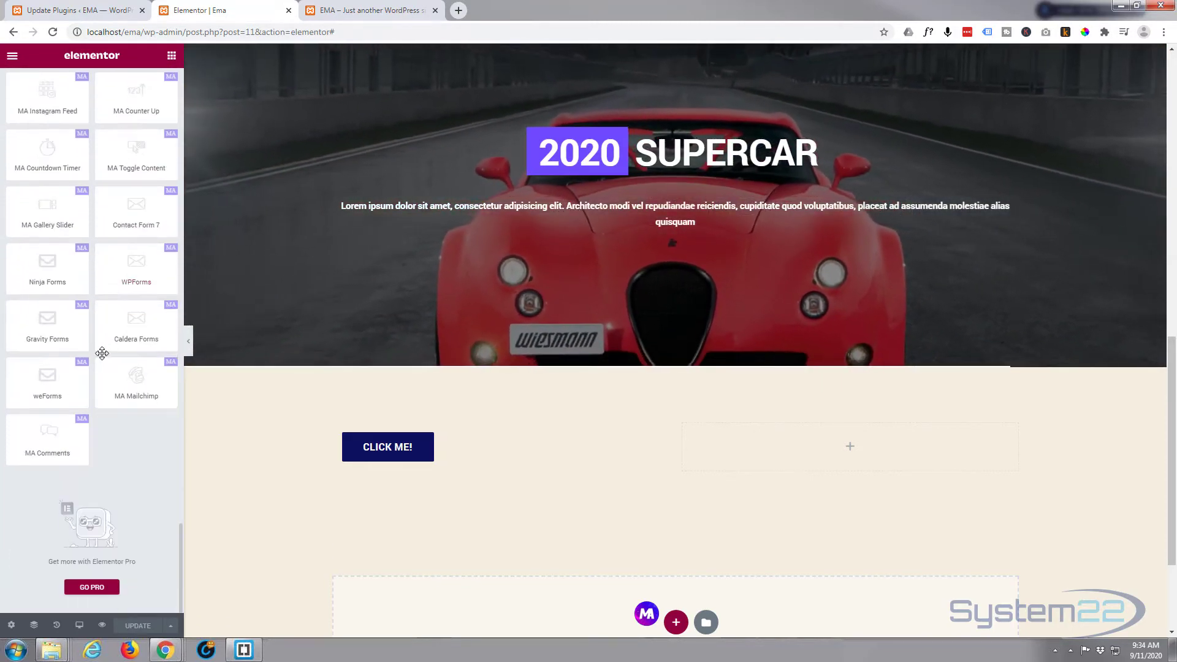
{"action": "scroll", "coordinate": [103, 352], "scroll_direction": "up", "scroll_amount": 8}
{"action": "scroll", "coordinate": [102, 354], "scroll_direction": "up", "scroll_amount": 4}
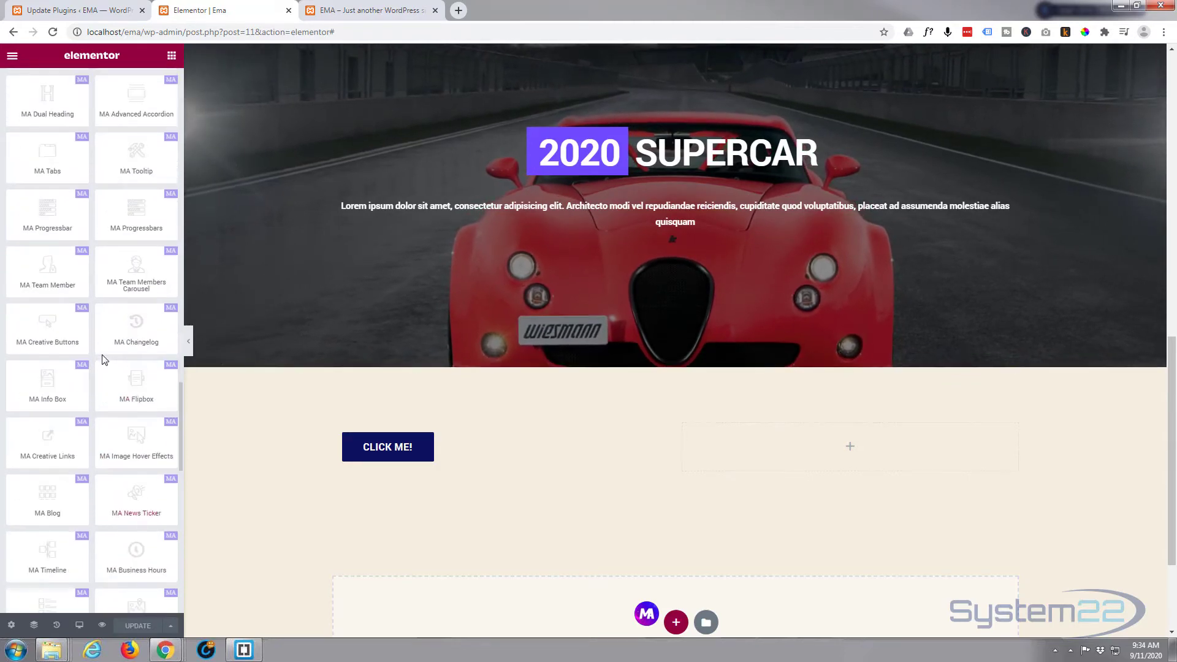
{"action": "scroll", "coordinate": [102, 355], "scroll_direction": "up", "scroll_amount": 1}
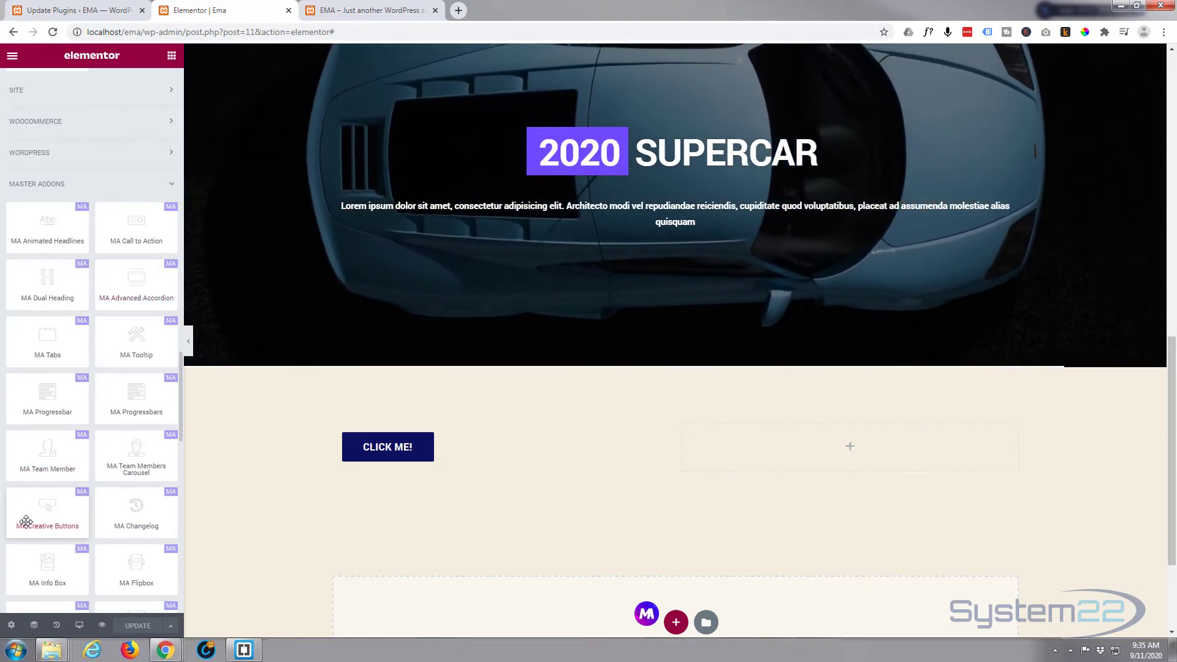
{"action": "left_click_drag", "start_coordinate": [48, 517], "coordinate": [784, 452]}
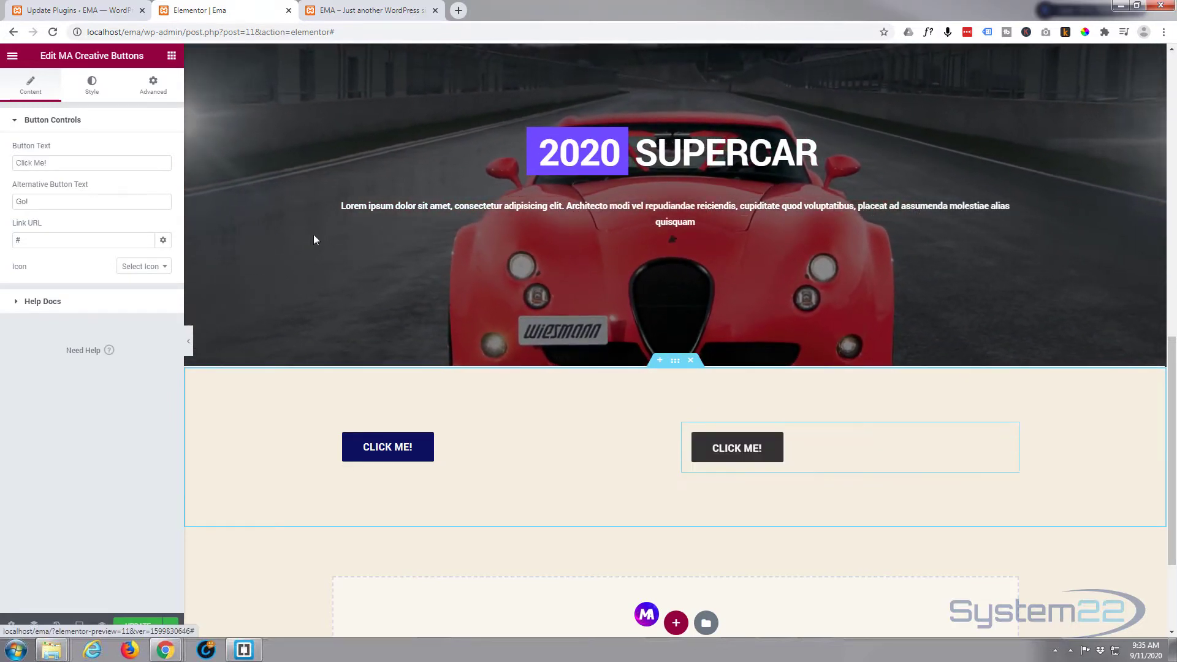
Step: Set the new button's text to "More info!" and its alternative text to "Click Now!"
{"action": "triple_click", "coordinate": [43, 163]}
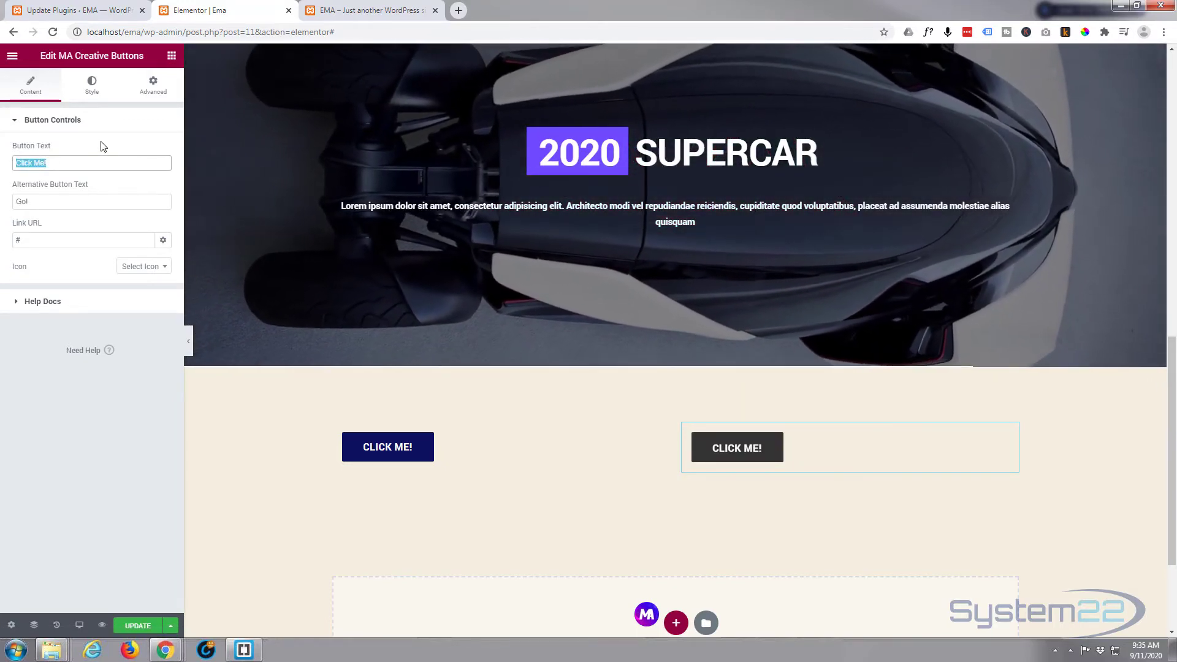
{"action": "type", "text": "More"}
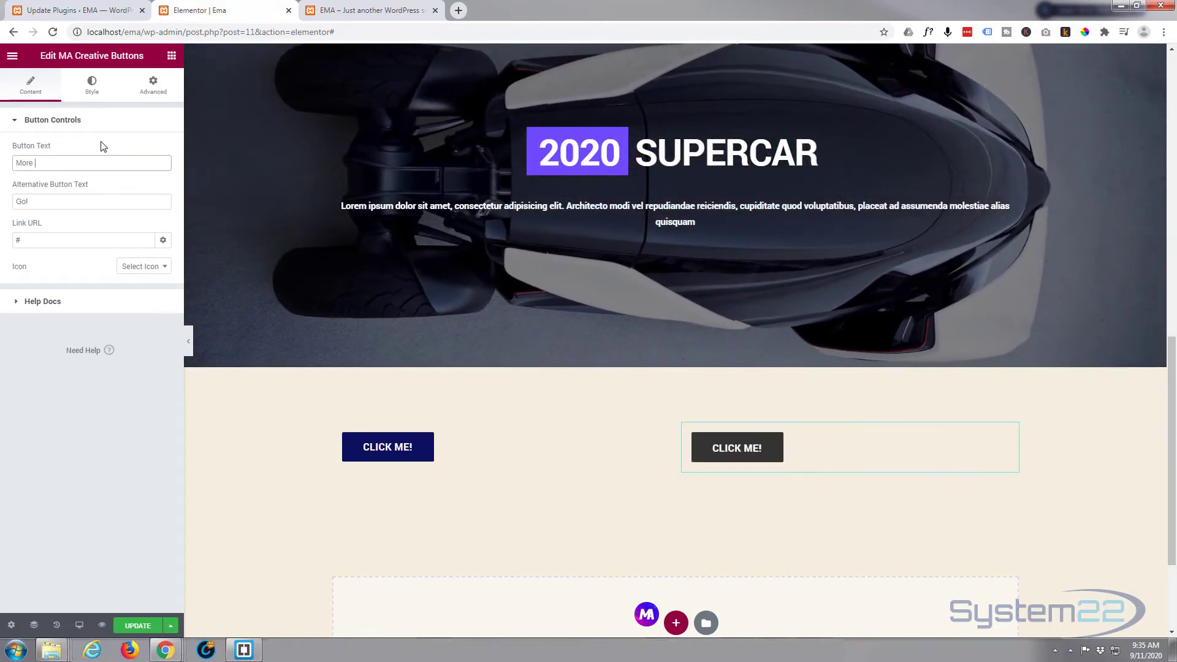
{"action": "type", "text": " info"}
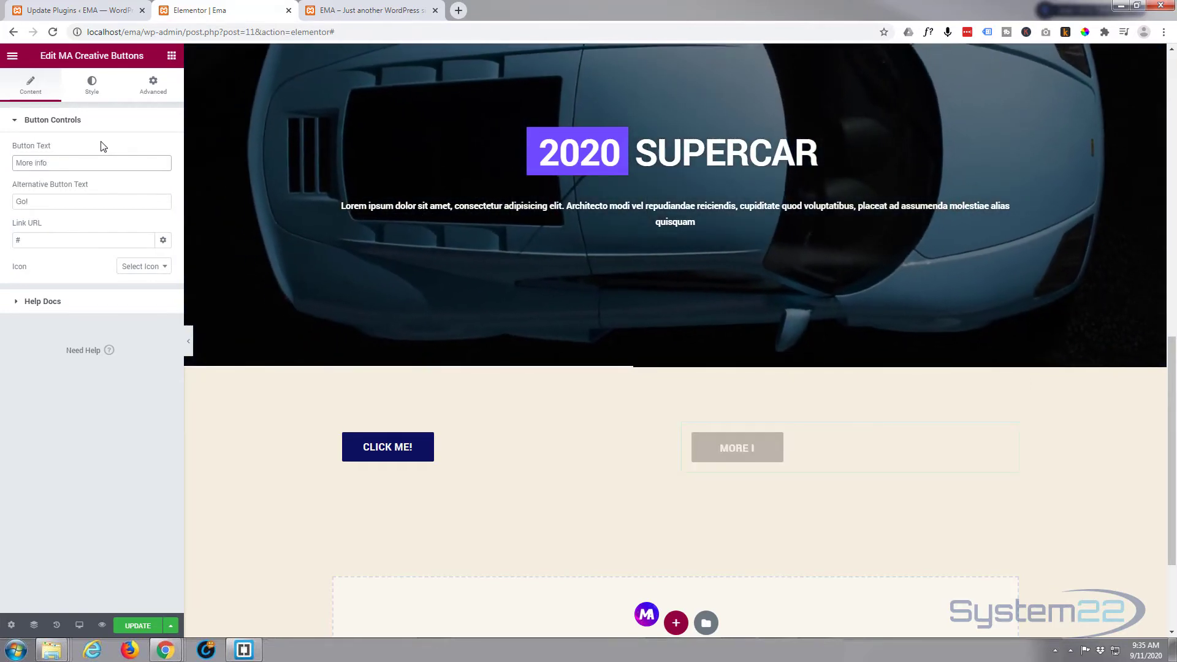
{"action": "type", "text": "!"}
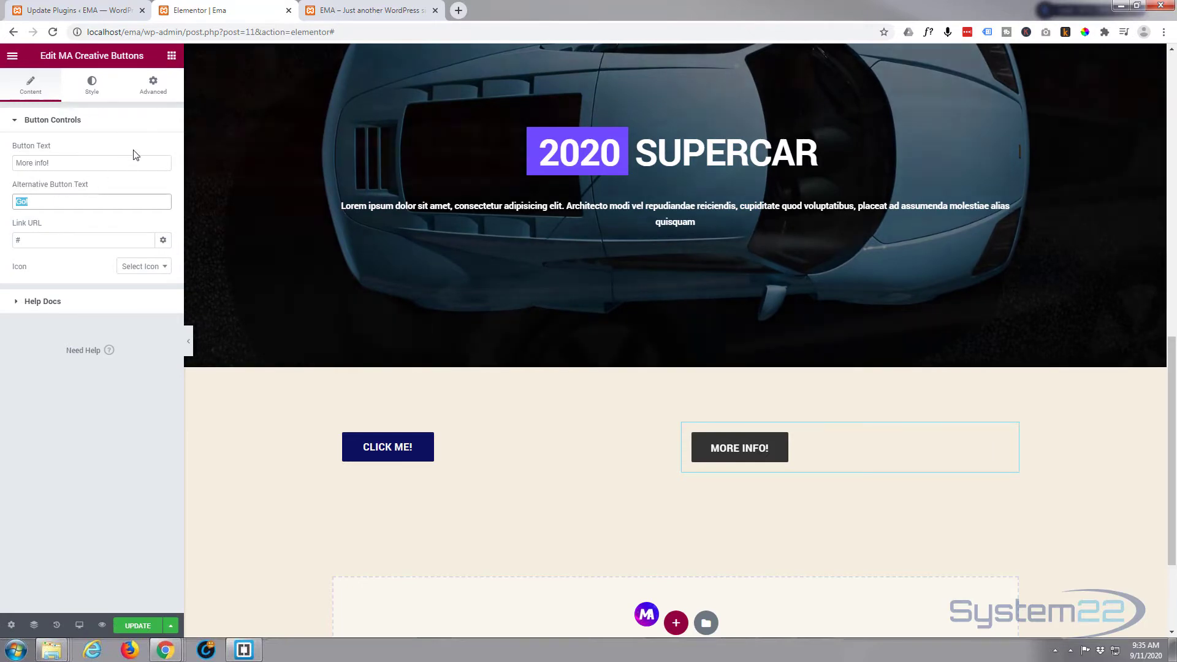
{"action": "type", "text": "Cli"}
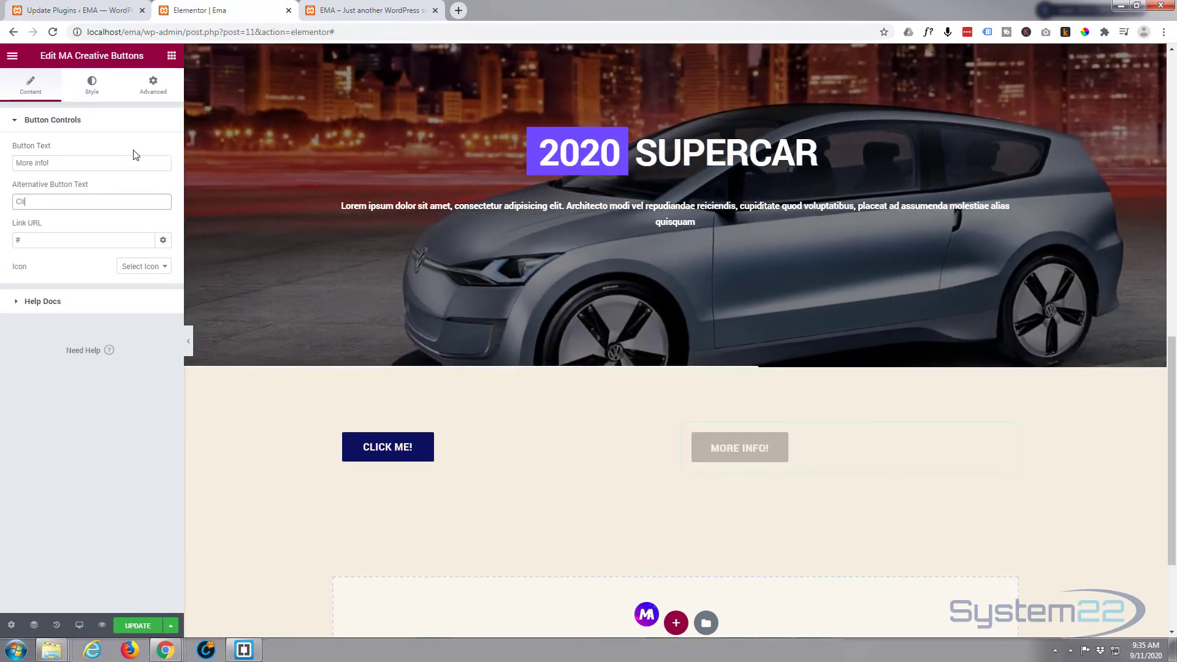
{"action": "type", "text": "ck Now"}
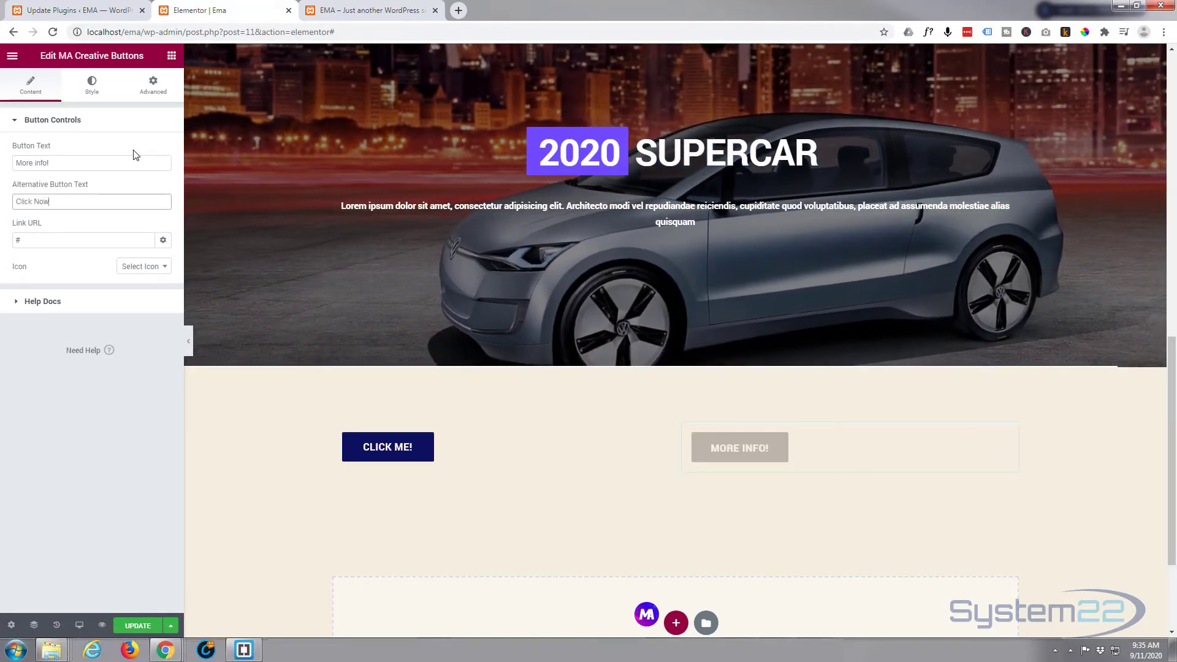
{"action": "type", "text": "!"}
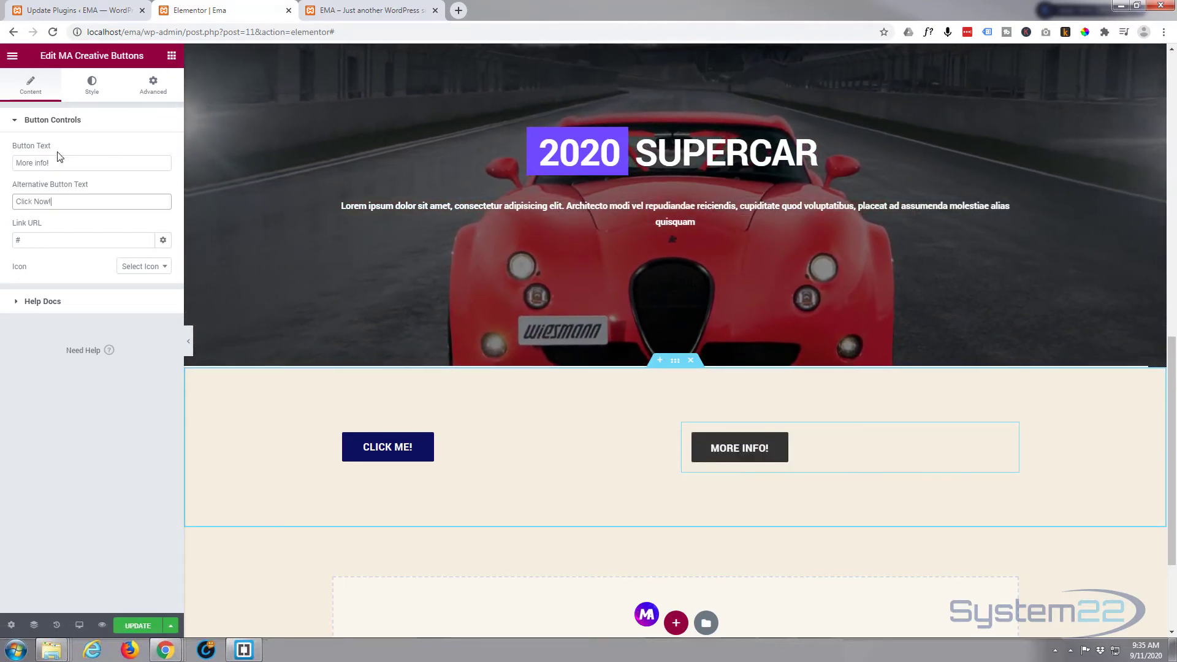
{"action": "left_click", "coordinate": [35, 226]}
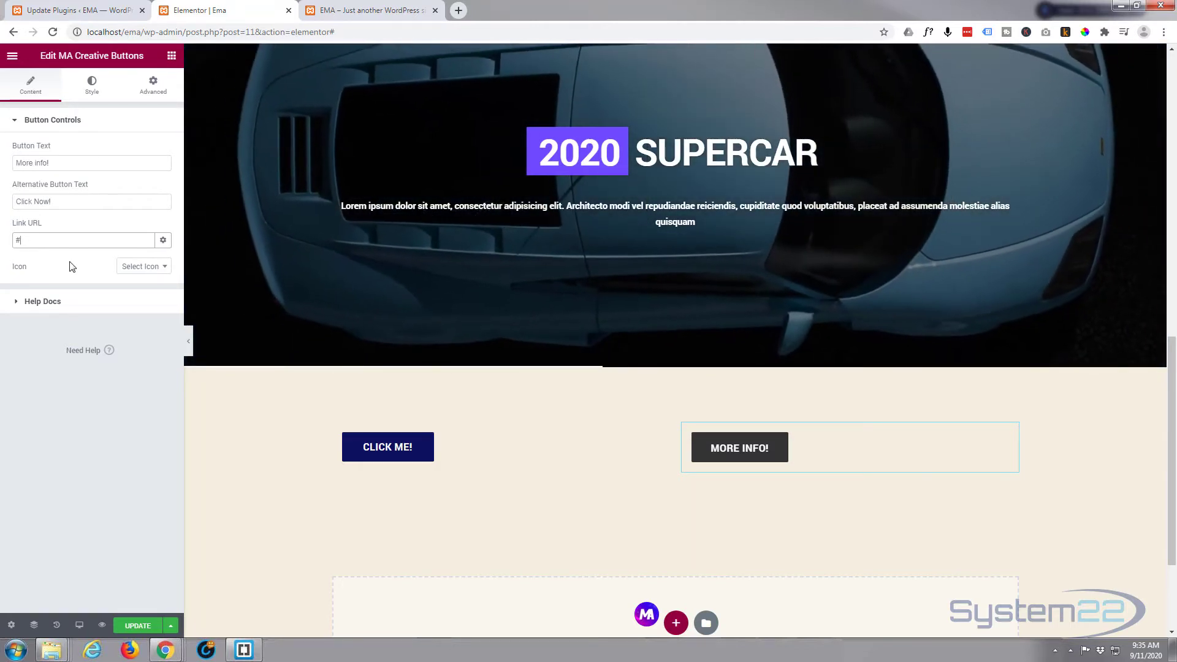
{"action": "left_click", "coordinate": [130, 268]}
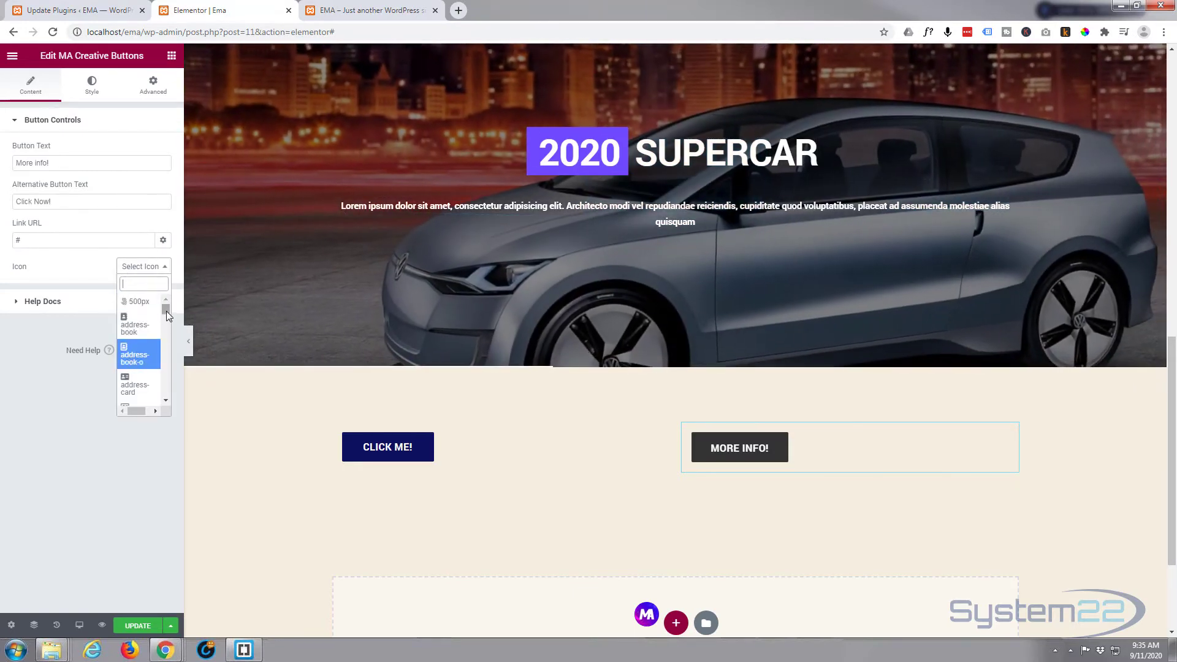
{"action": "mouse_move", "coordinate": [167, 311]}
{"action": "left_mouse_down"}
{"action": "mouse_move", "coordinate": [168, 333]}
{"action": "mouse_move", "coordinate": [163, 312]}
{"action": "left_mouse_up"}
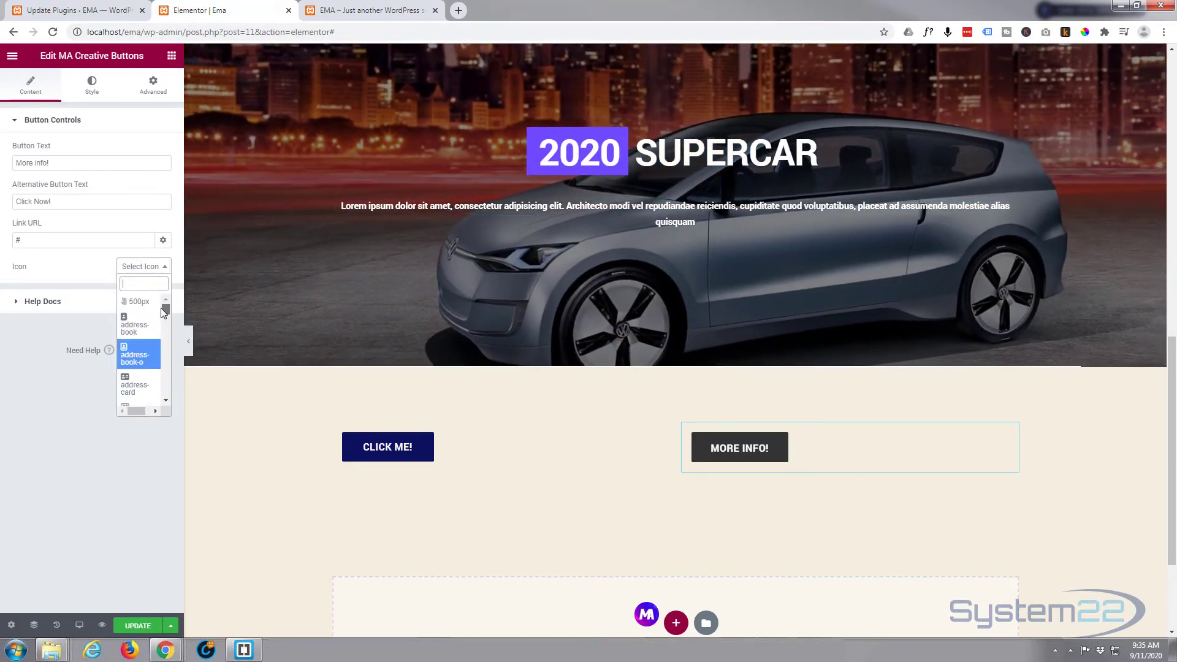
{"action": "left_click", "coordinate": [70, 267]}
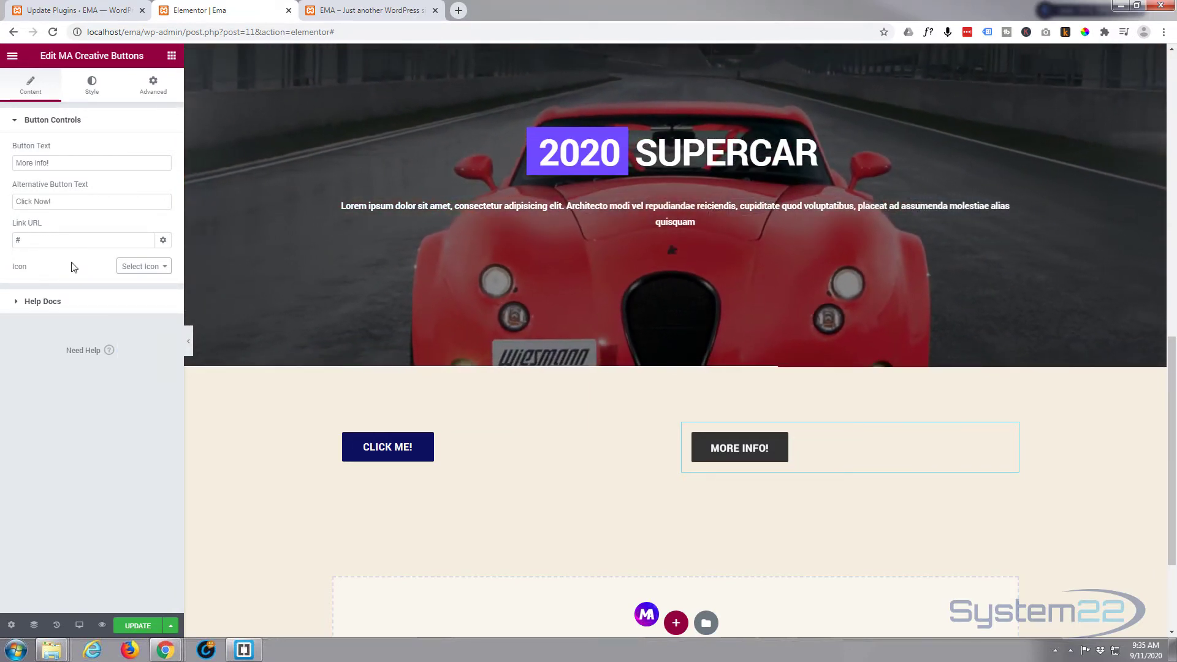
Step: Try the Winona effect on the new button and settle on the Nina button effect
{"action": "left_click", "coordinate": [90, 89]}
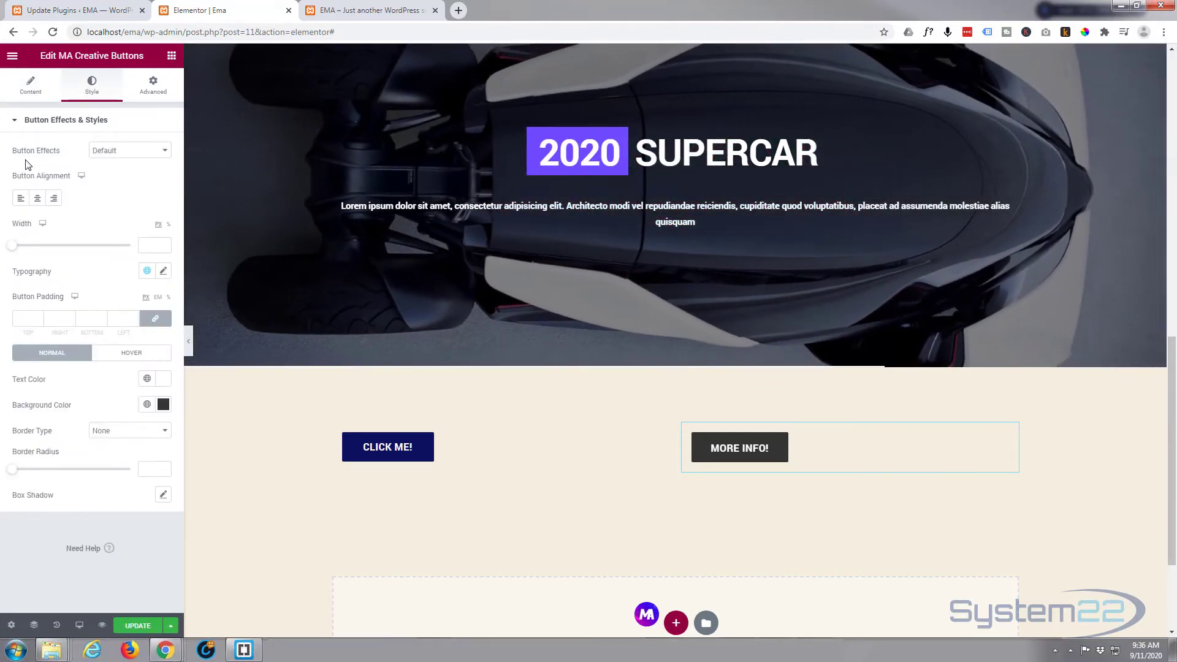
{"action": "left_click", "coordinate": [138, 153]}
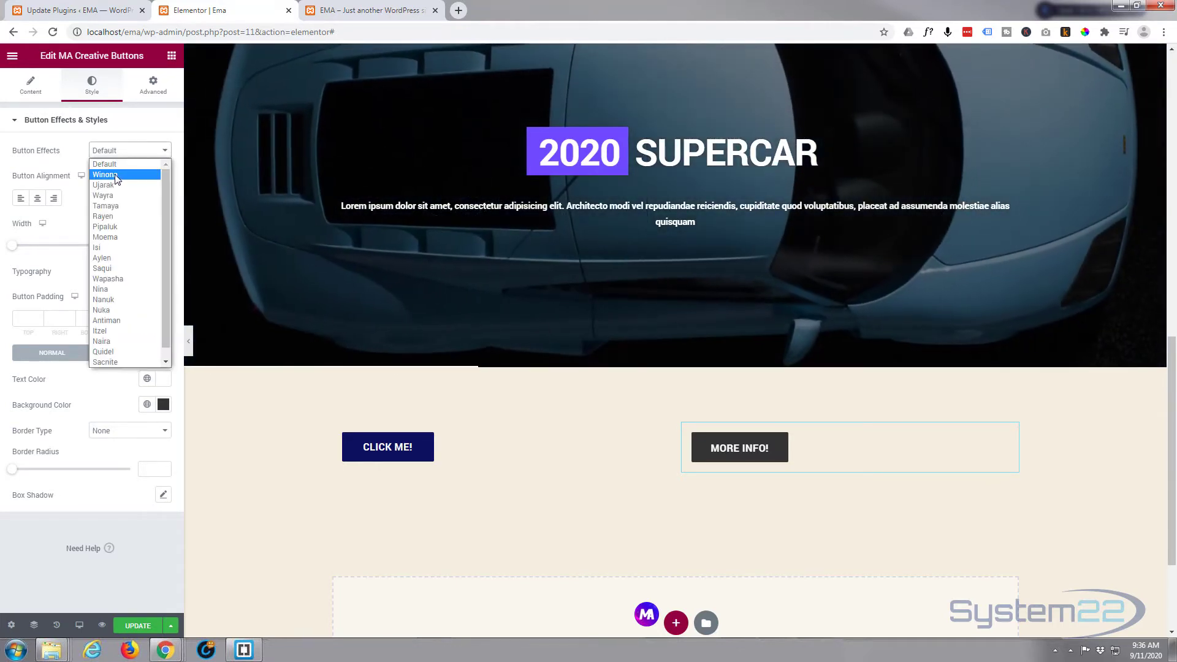
{"action": "left_click", "coordinate": [116, 177]}
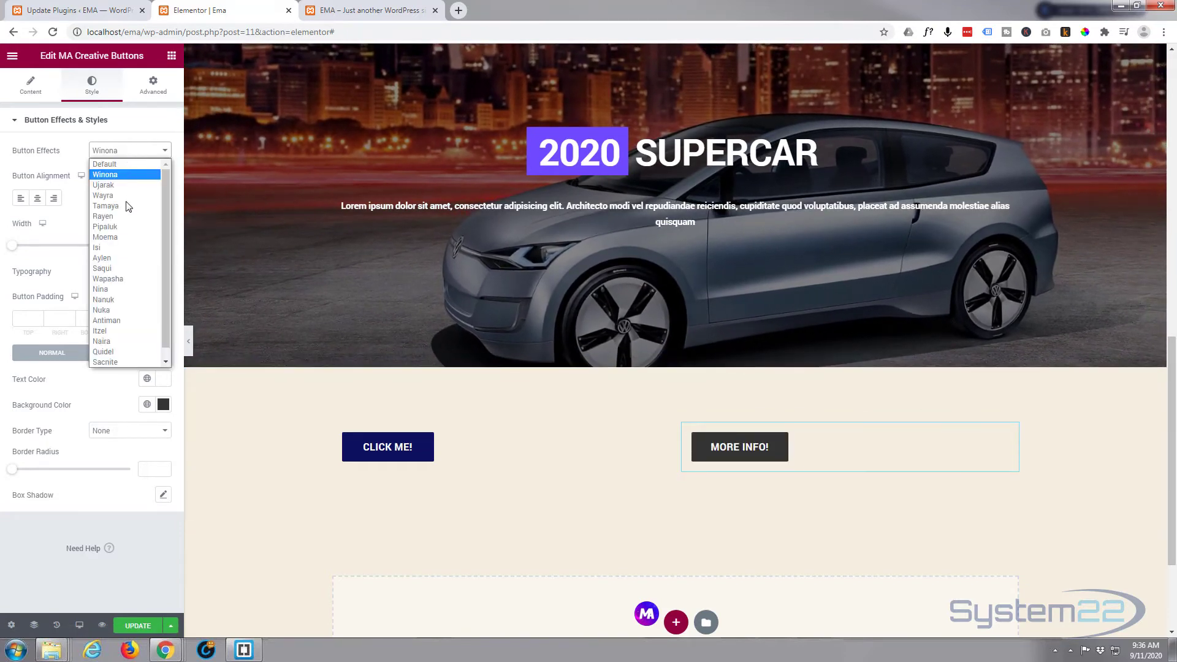
{"action": "left_click", "coordinate": [101, 290]}
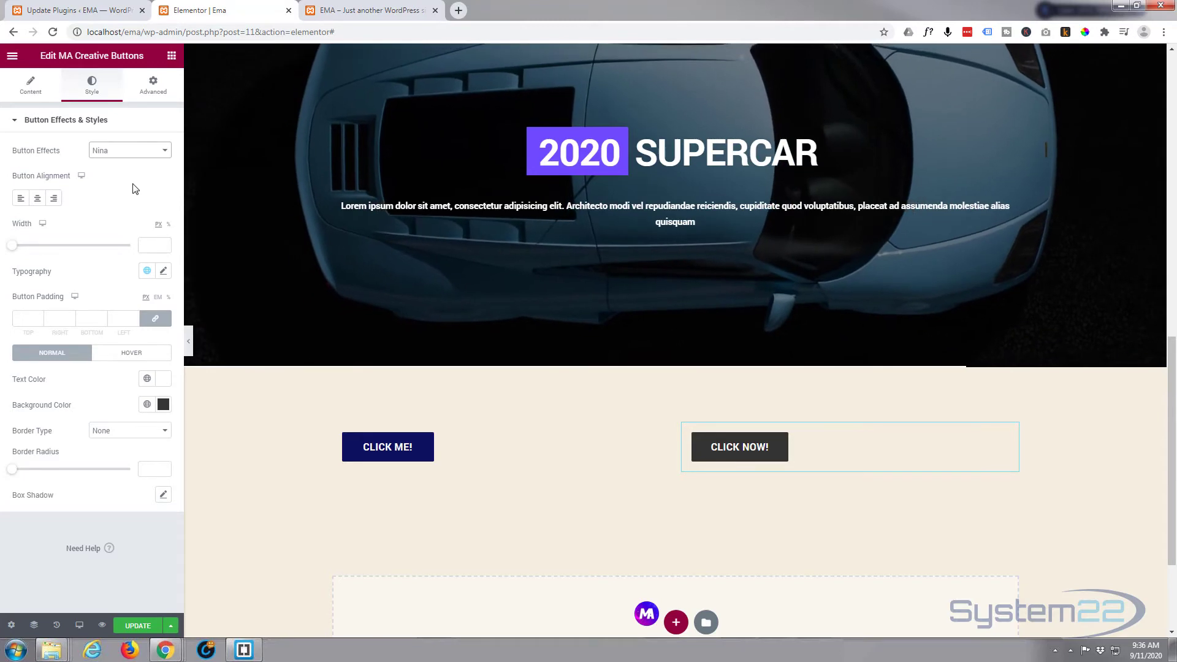
Step: Try center, right and left alignment on the new button, and test a custom width before clearing it
{"action": "left_click", "coordinate": [36, 199]}
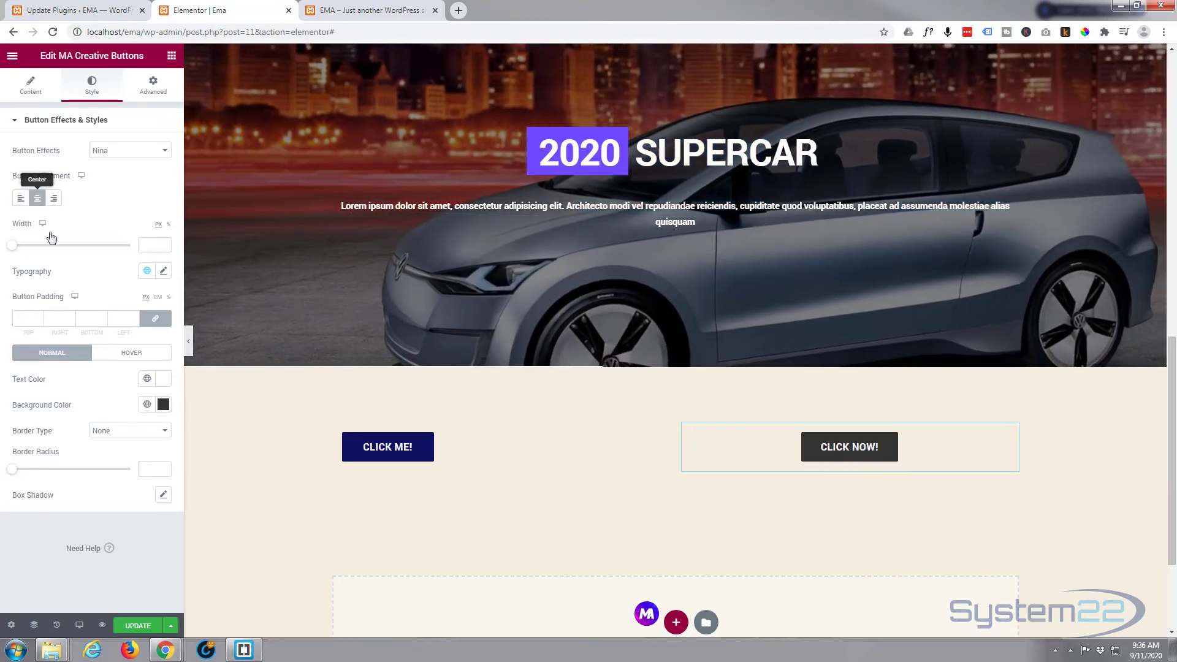
{"action": "left_click", "coordinate": [55, 200]}
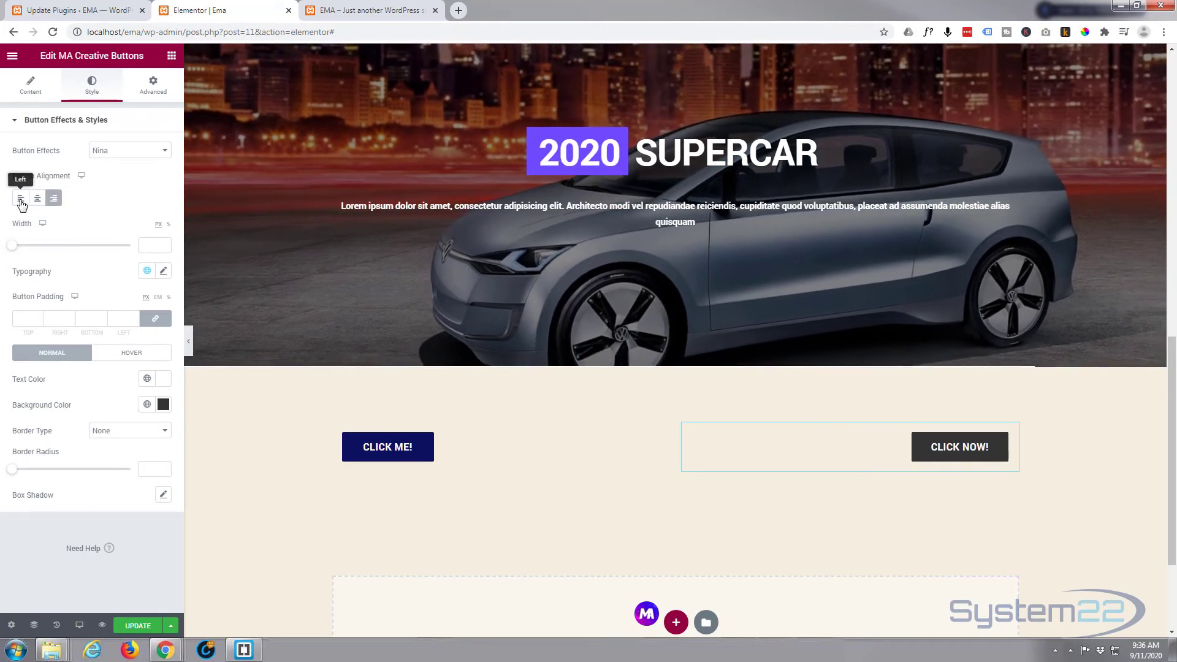
{"action": "left_click", "coordinate": [20, 199]}
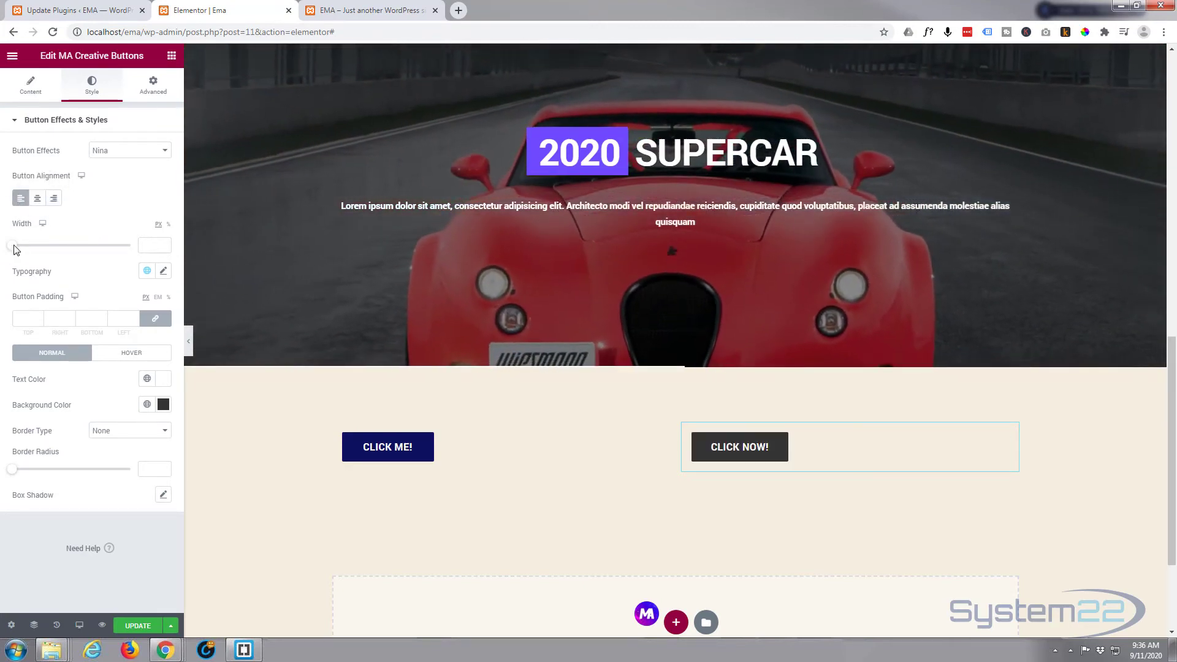
{"action": "left_click_drag", "start_coordinate": [16, 250], "coordinate": [58, 249]}
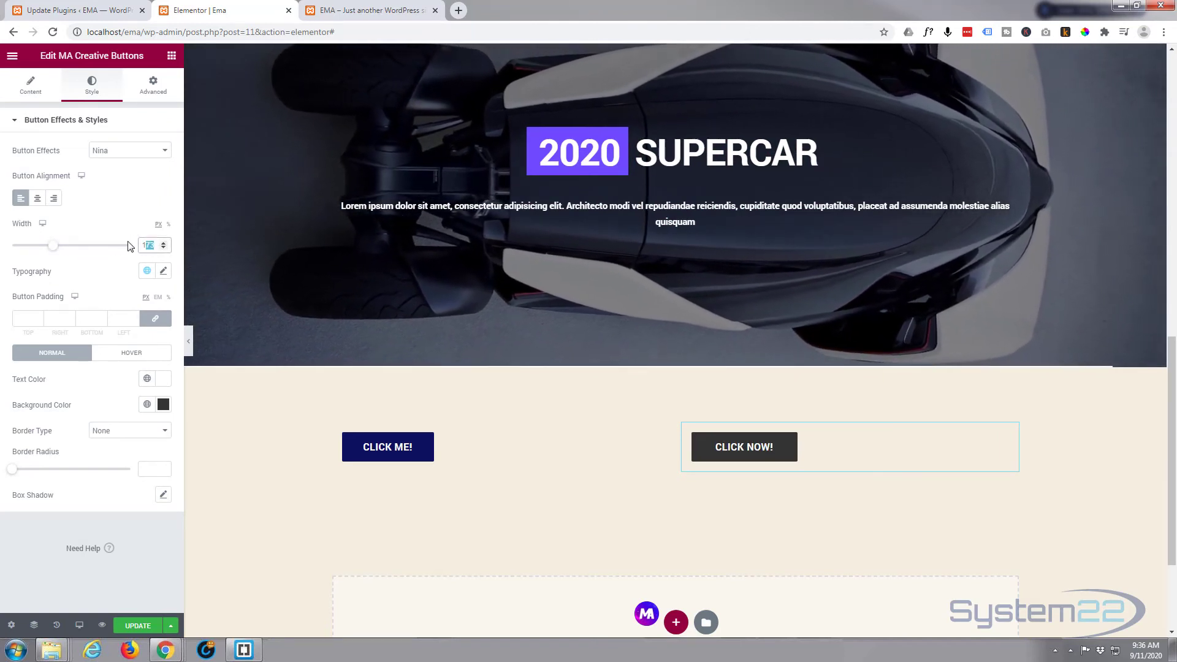
{"action": "key", "text": "BackSpace"}
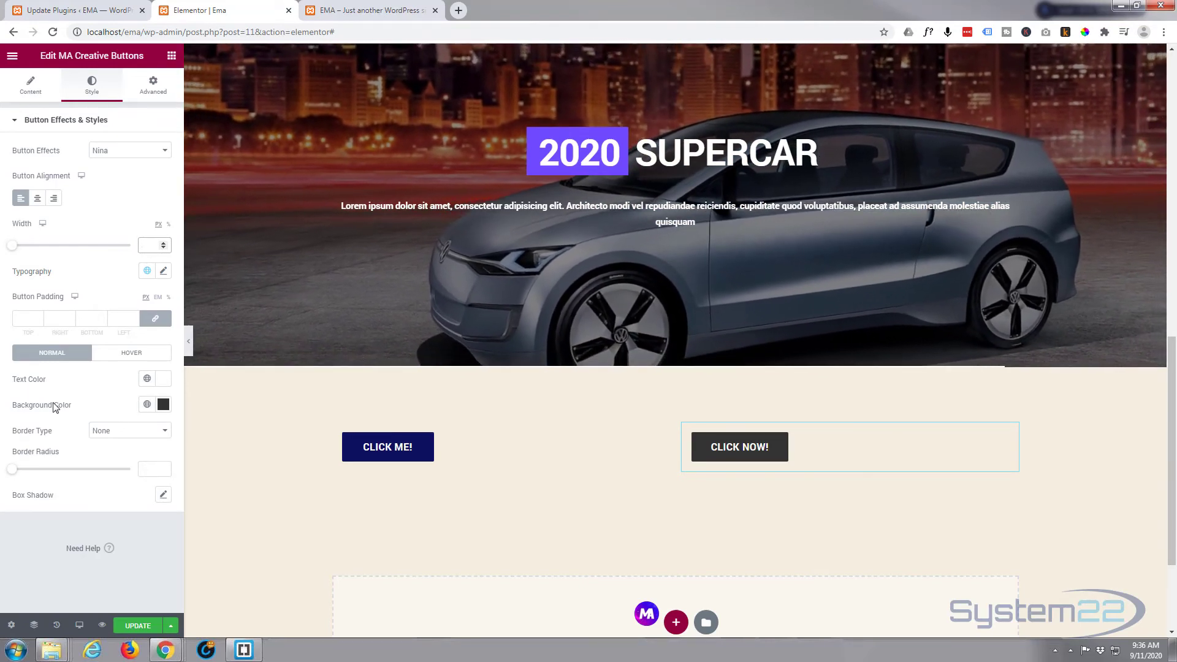
Step: Set the new button's normal background color to dark purple and its hover background color to blue (#1B469E)
{"action": "left_click", "coordinate": [163, 404]}
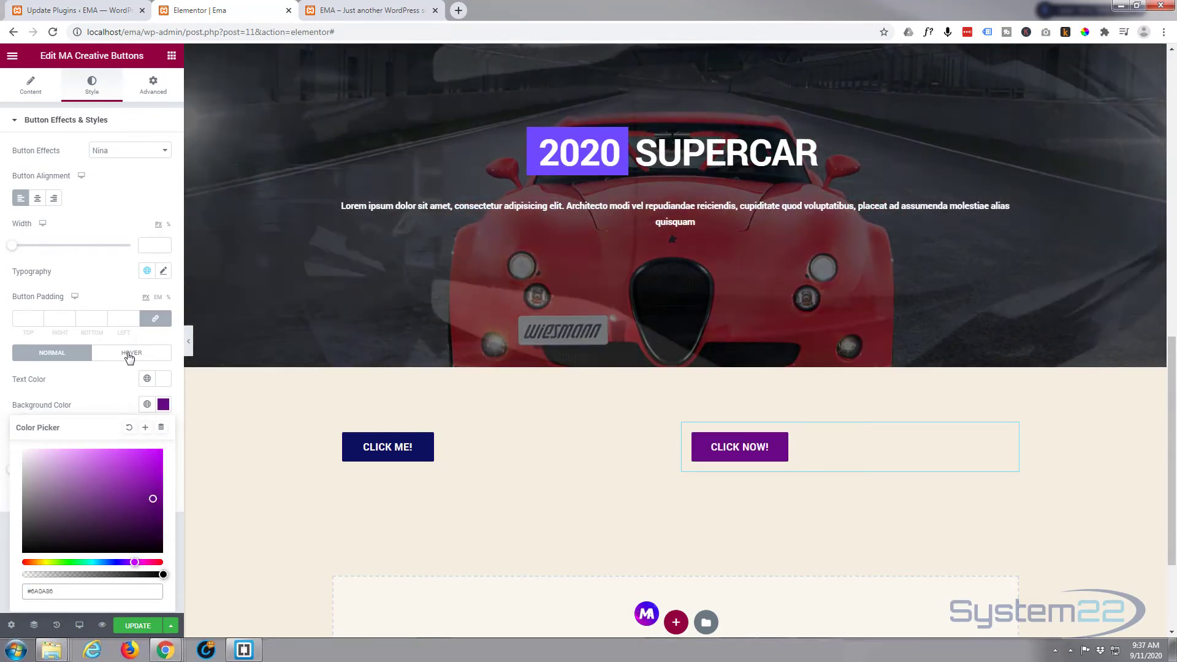
{"action": "left_click", "coordinate": [129, 354]}
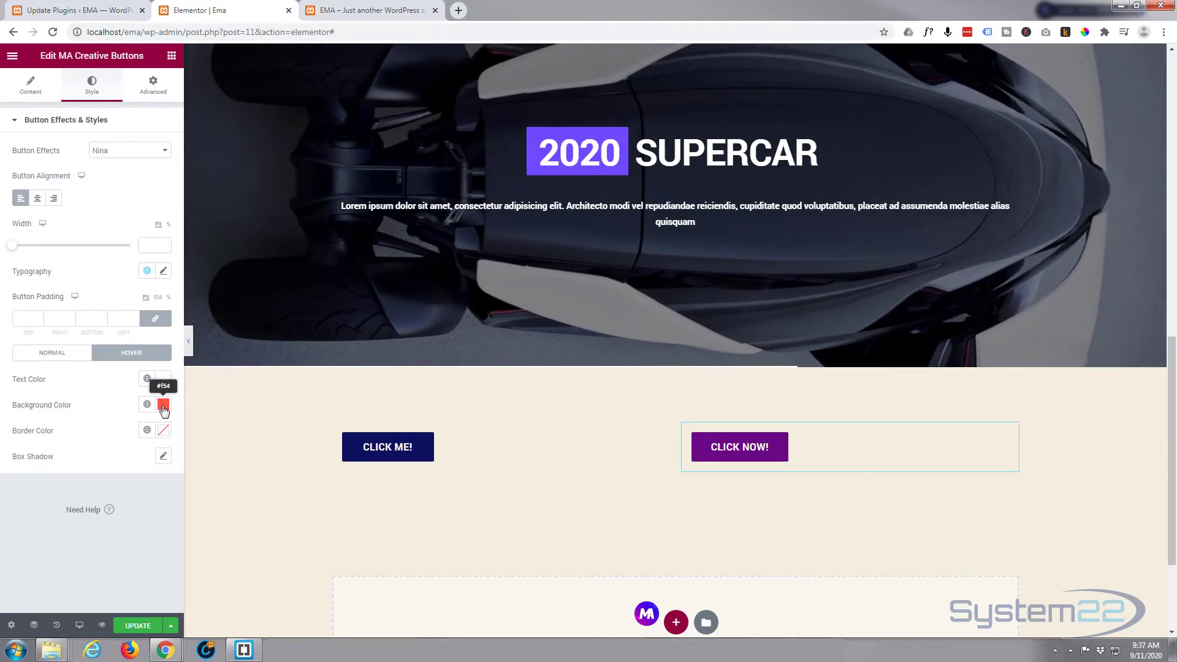
{"action": "left_click", "coordinate": [163, 406]}
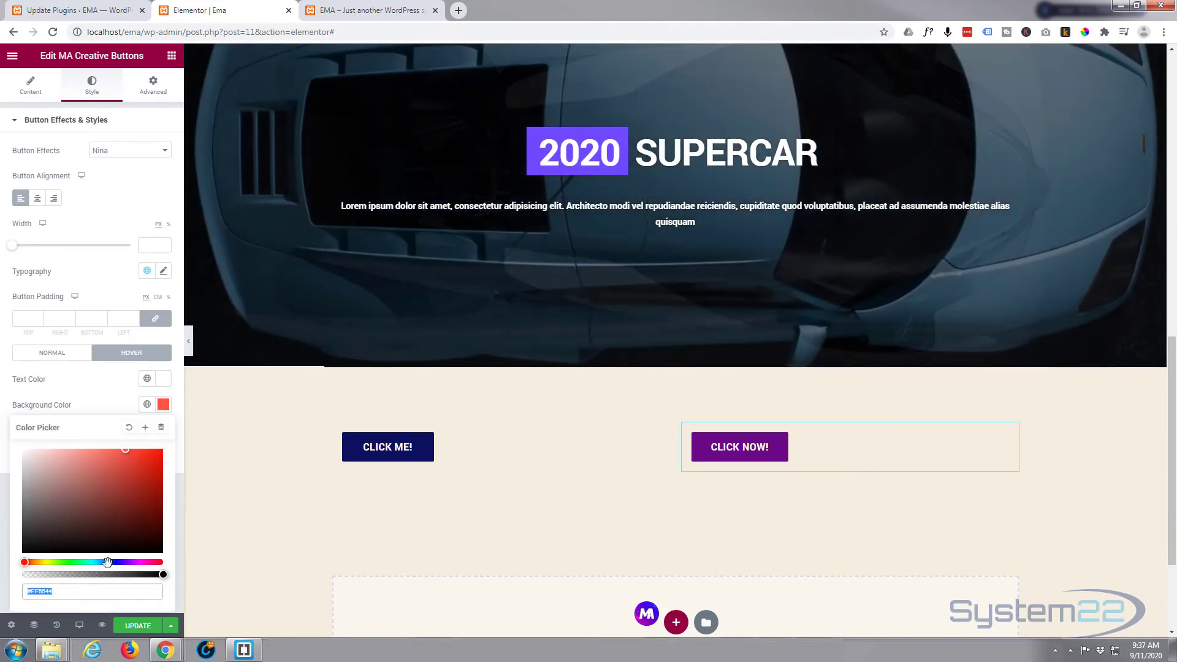
{"action": "left_click", "coordinate": [108, 562]}
{"action": "left_click", "coordinate": [140, 489]}
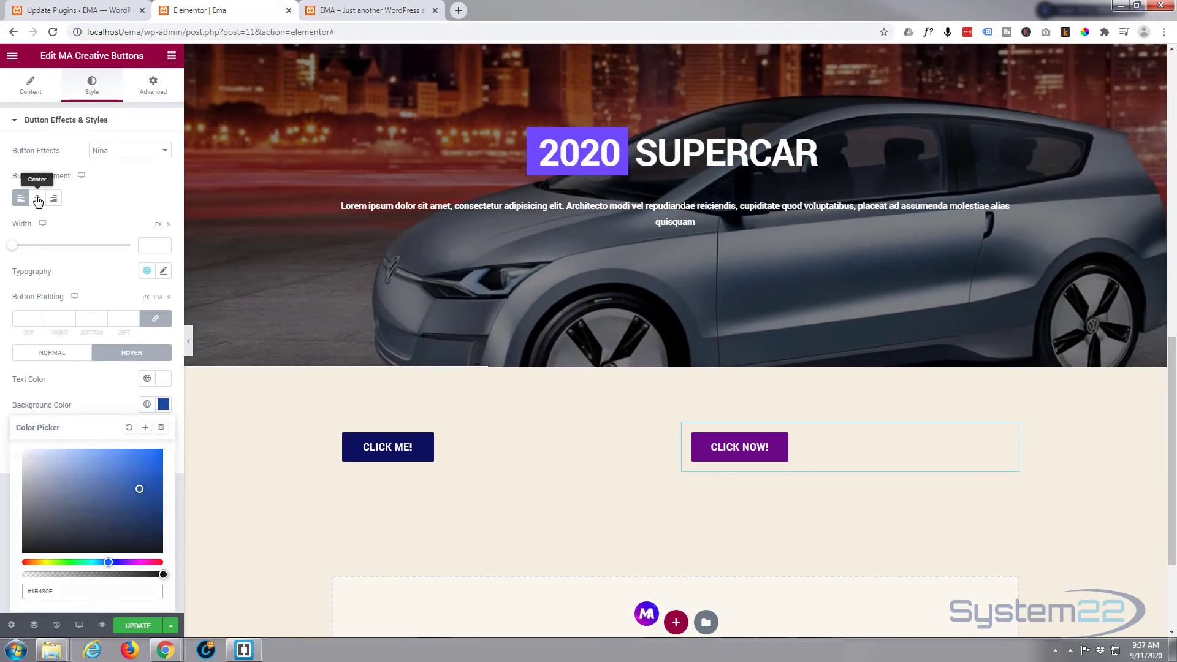
Step: Center the new button in its column and preview the updated page down to the button section
{"action": "left_click", "coordinate": [38, 198]}
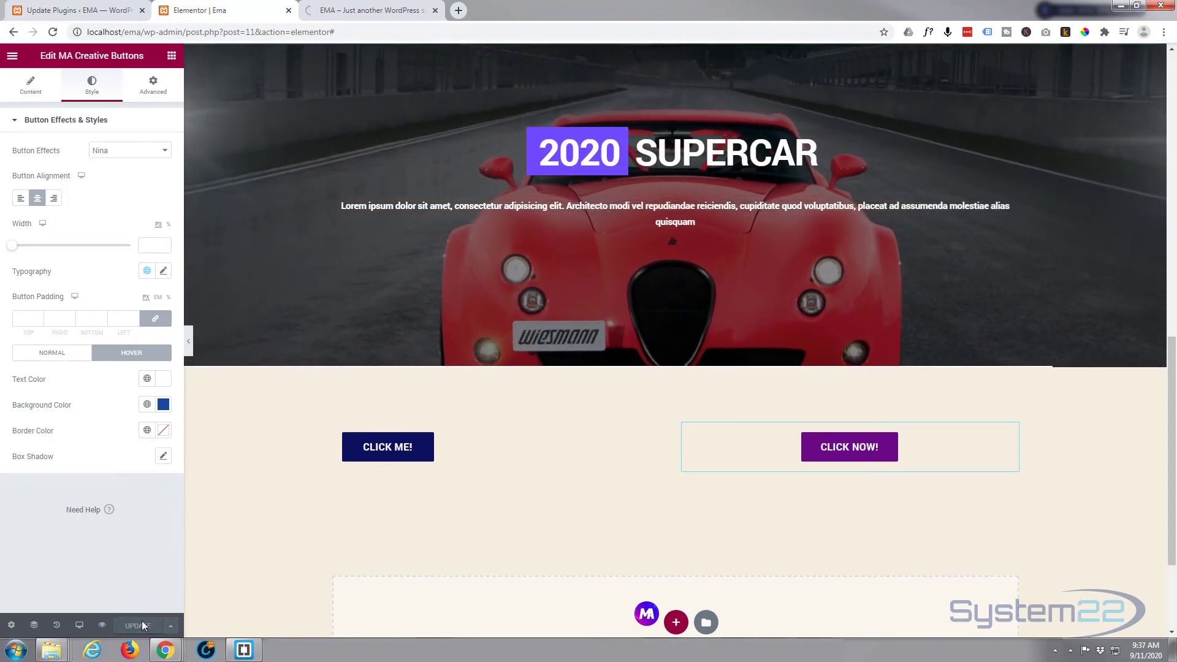
{"action": "left_click", "coordinate": [103, 625]}
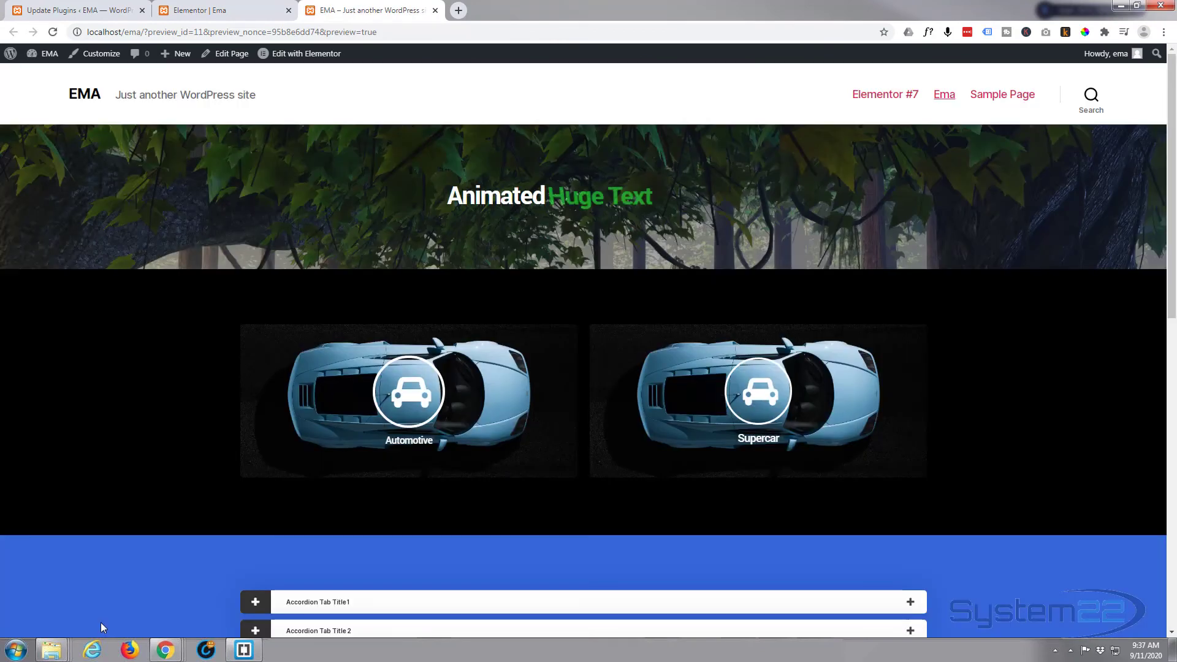
{"action": "scroll", "coordinate": [219, 402], "scroll_direction": "down", "scroll_amount": 12}
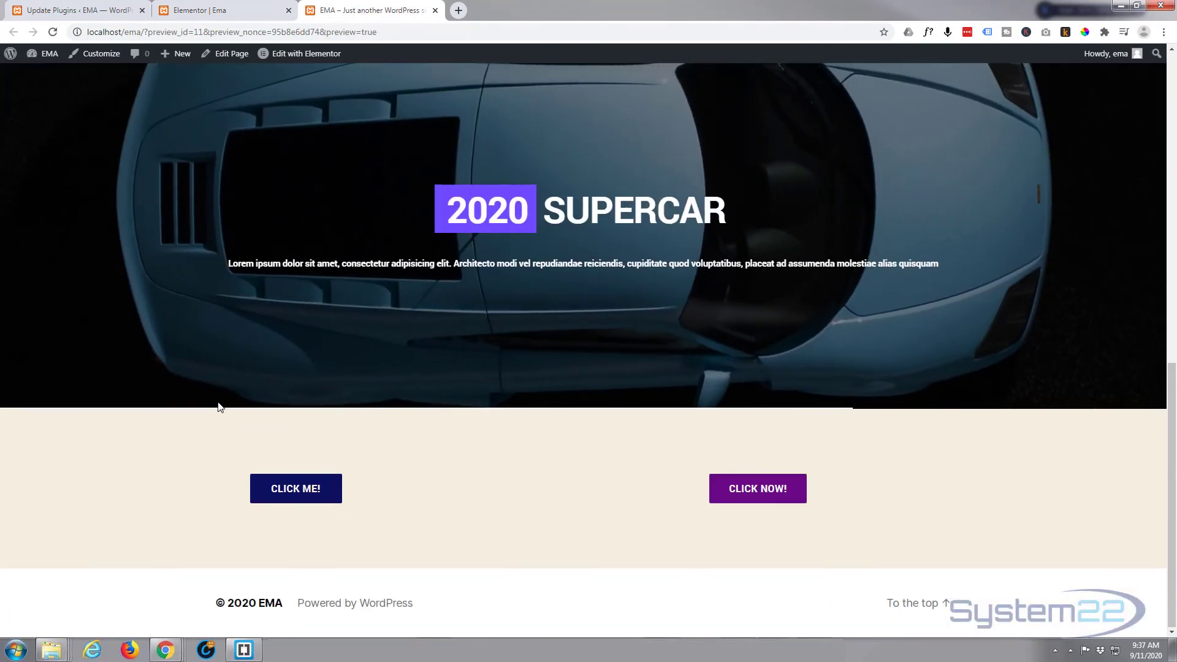